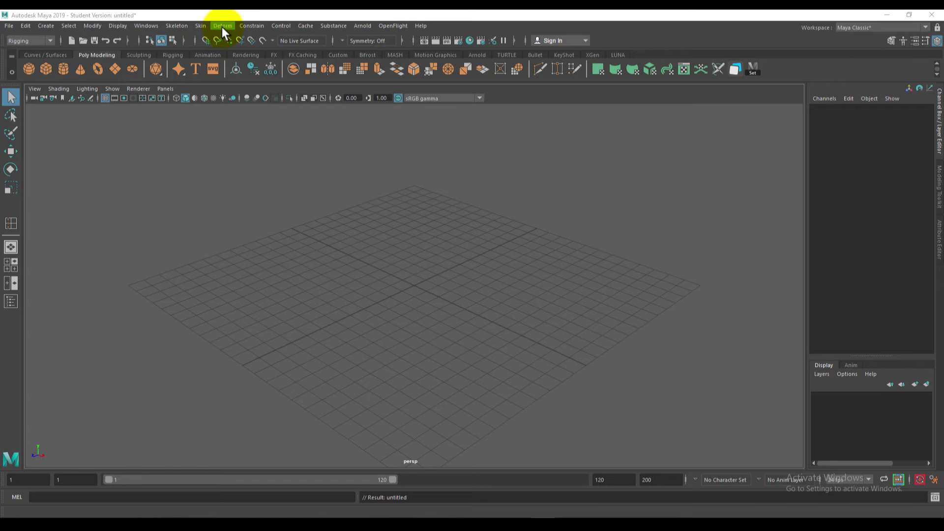
Switch the main menu set to Modeling, then reopen the menu-set list
click(48, 41)
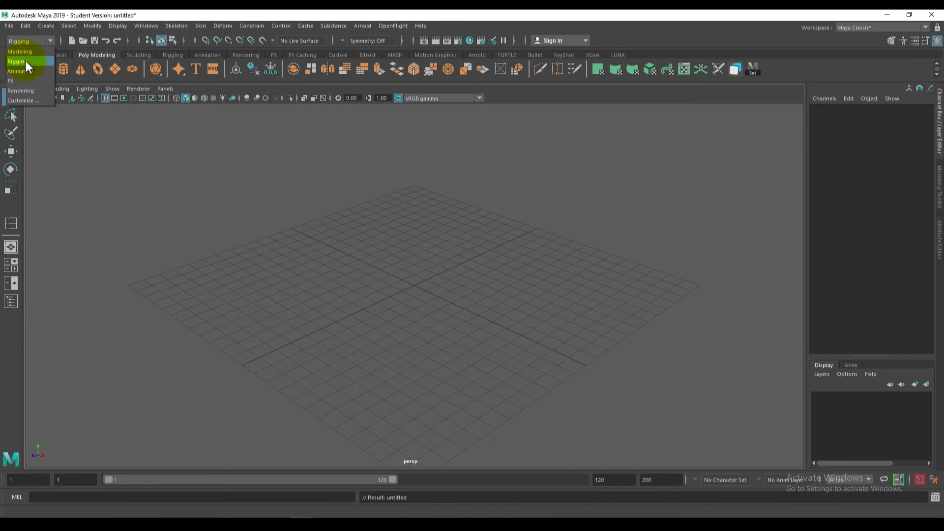
click(25, 50)
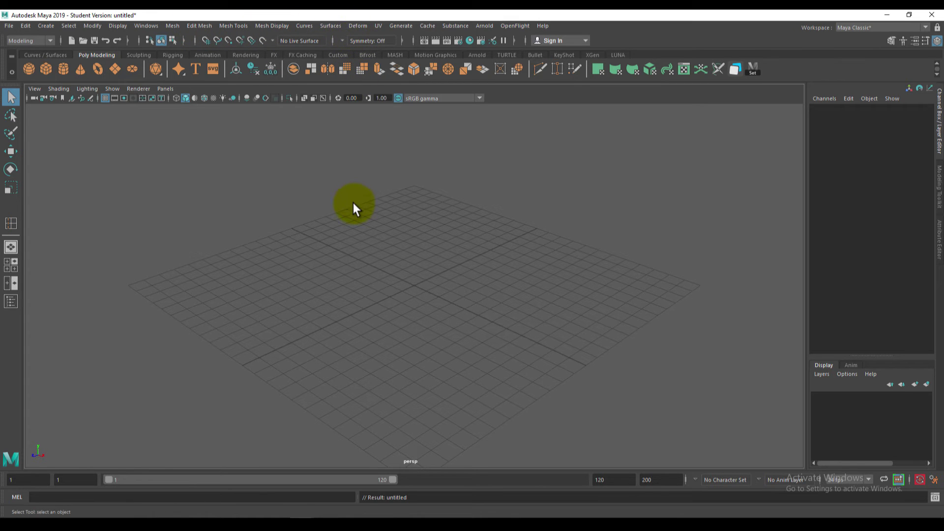
click(41, 42)
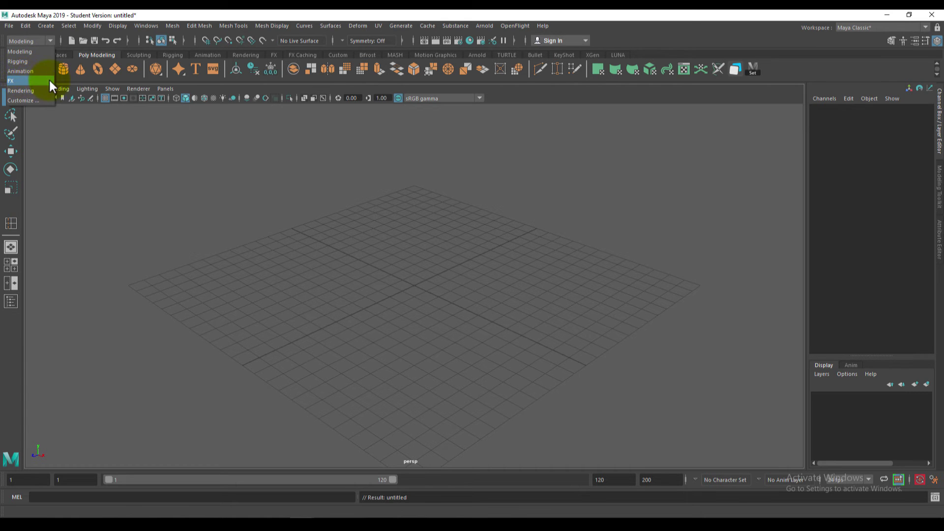
Switch the menu set to Rigging, then to Animation, and close the menu-set list
click(31, 62)
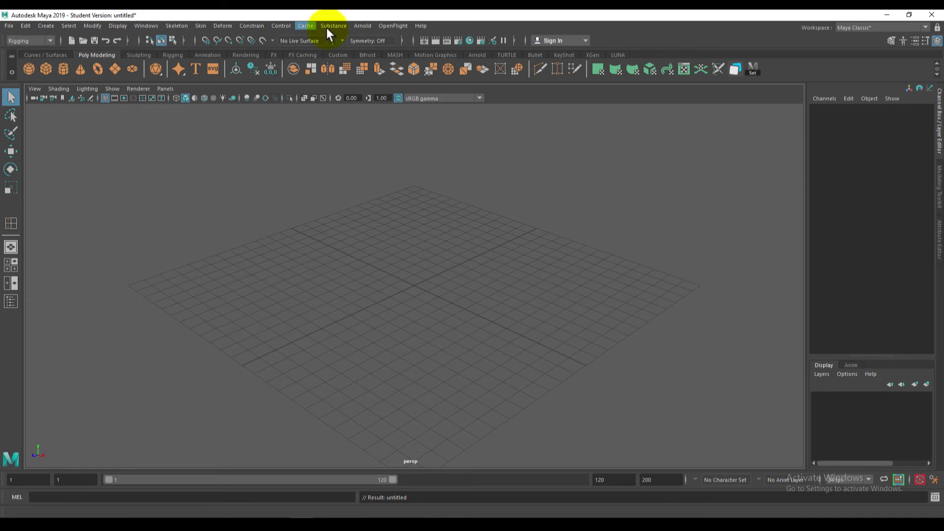
click(27, 36)
click(34, 71)
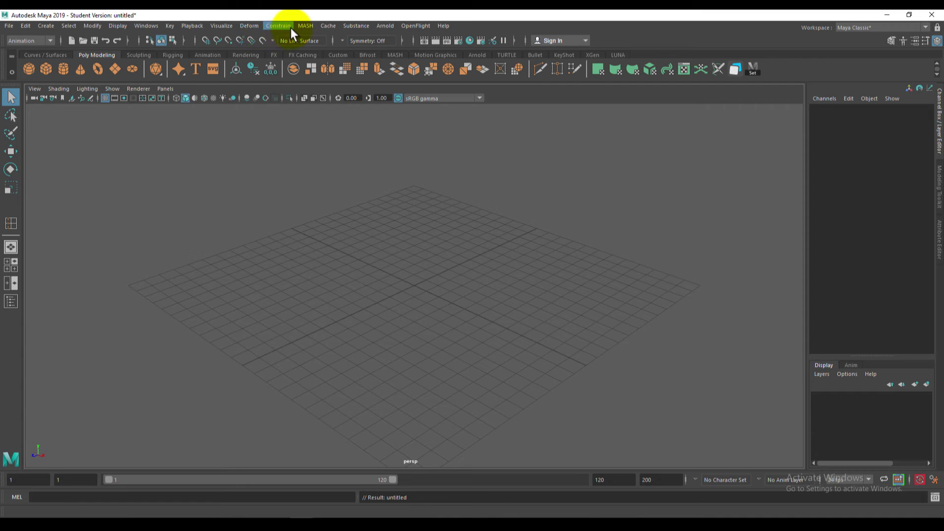
click(40, 39)
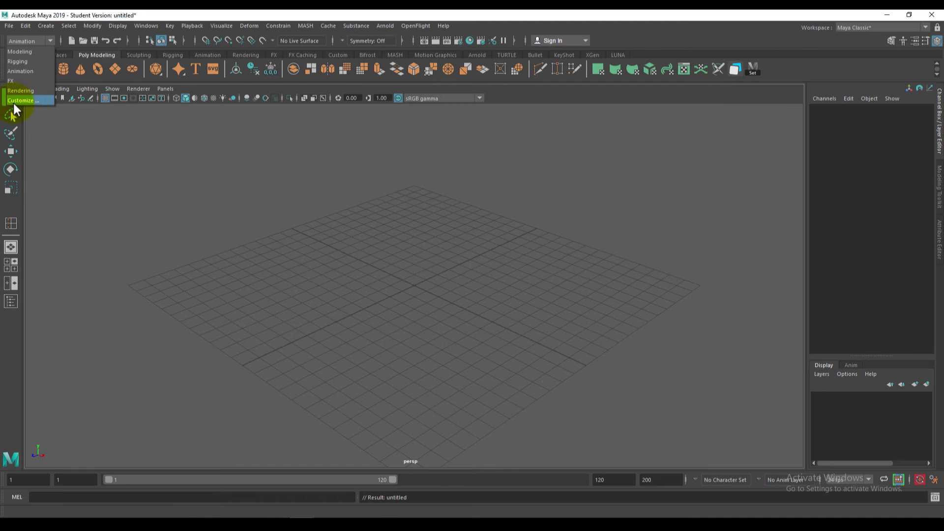
click(220, 220)
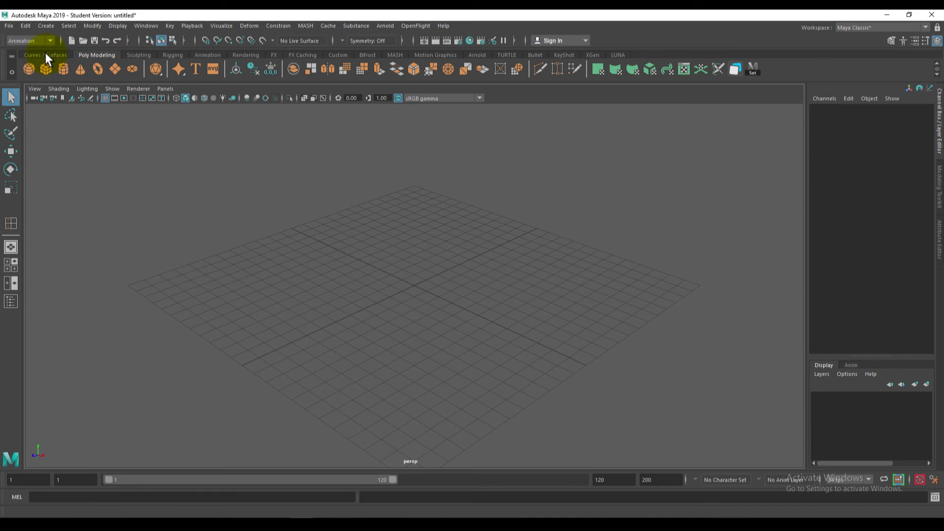
Browse the Poly Modeling, Sculpting, Rigging, Animation and Rendering shelves, ending on Curves / Surfaces
click(45, 55)
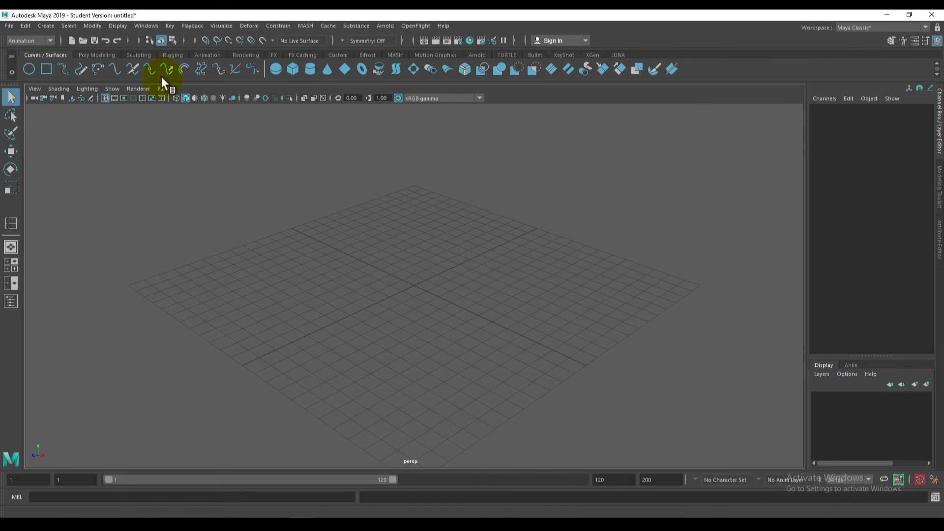
click(96, 55)
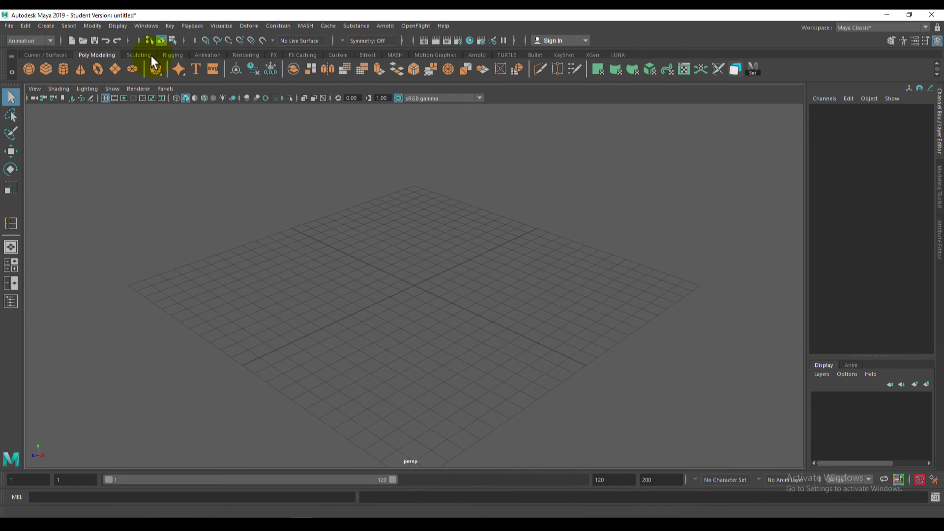
click(142, 55)
click(177, 54)
click(215, 55)
click(256, 54)
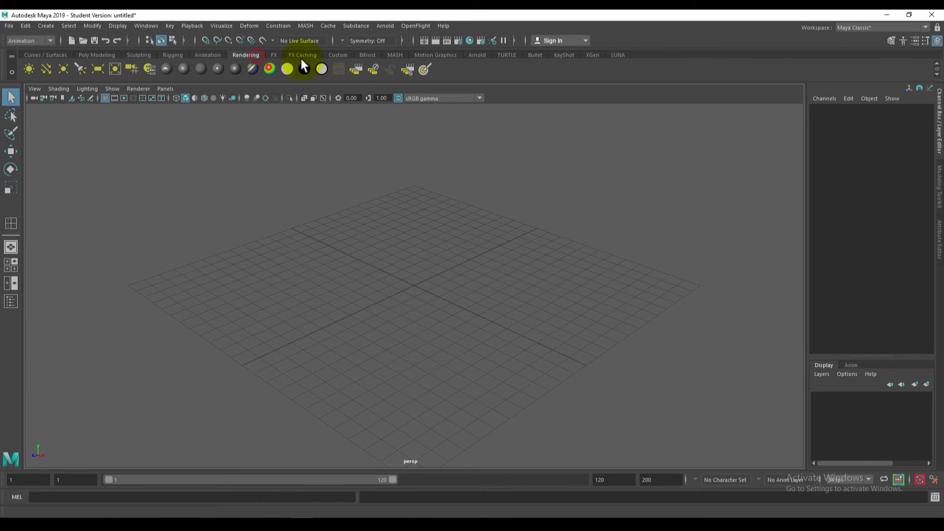
click(55, 55)
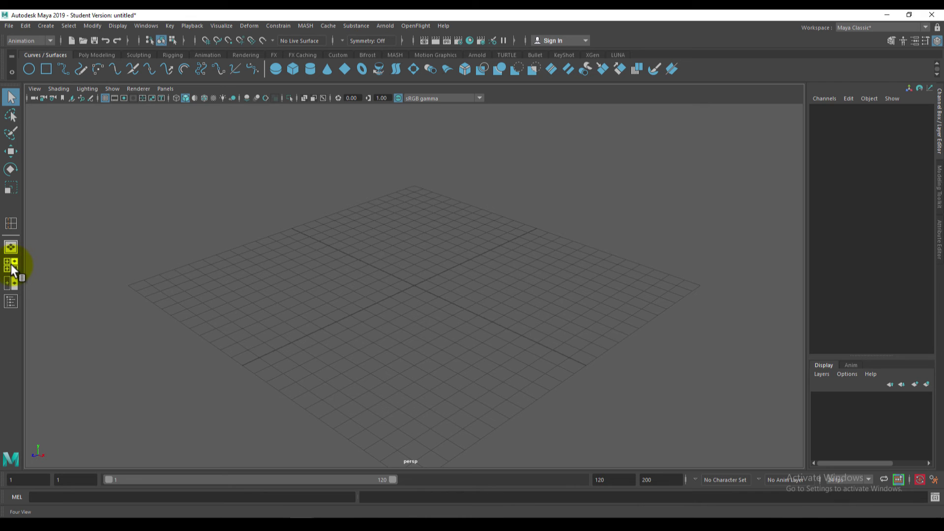
Change the viewport layout from Four View to side-by-side Front and Persp panels
click(11, 263)
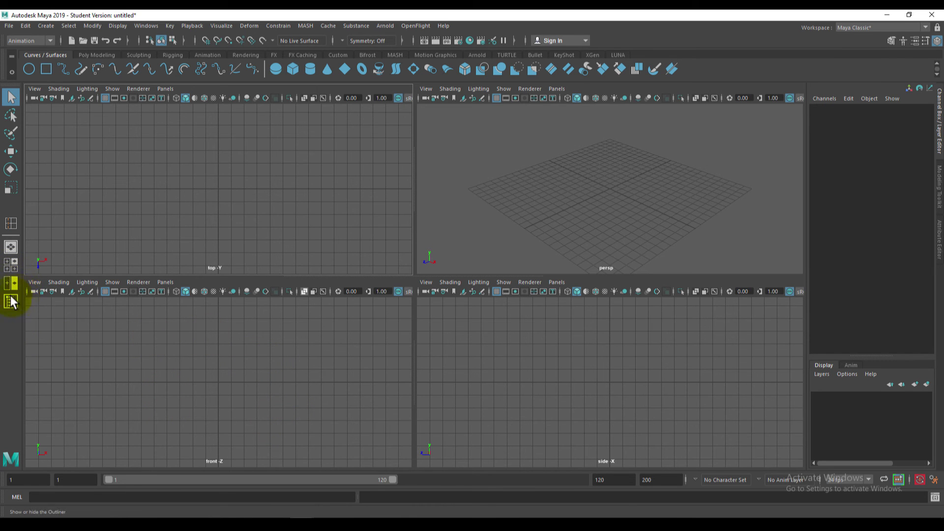
click(11, 283)
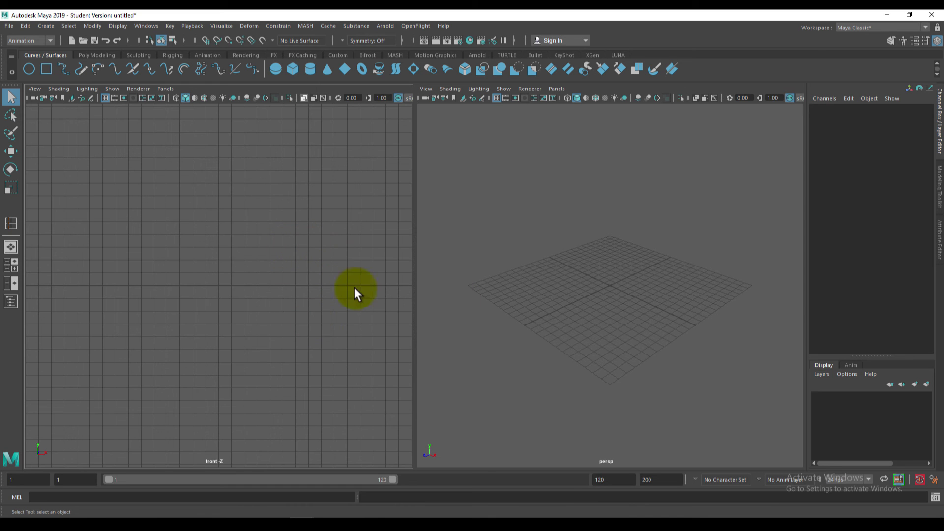
Show the Outliner, maximize the perspective view, and bring up the Poly Modeling shelf
click(11, 303)
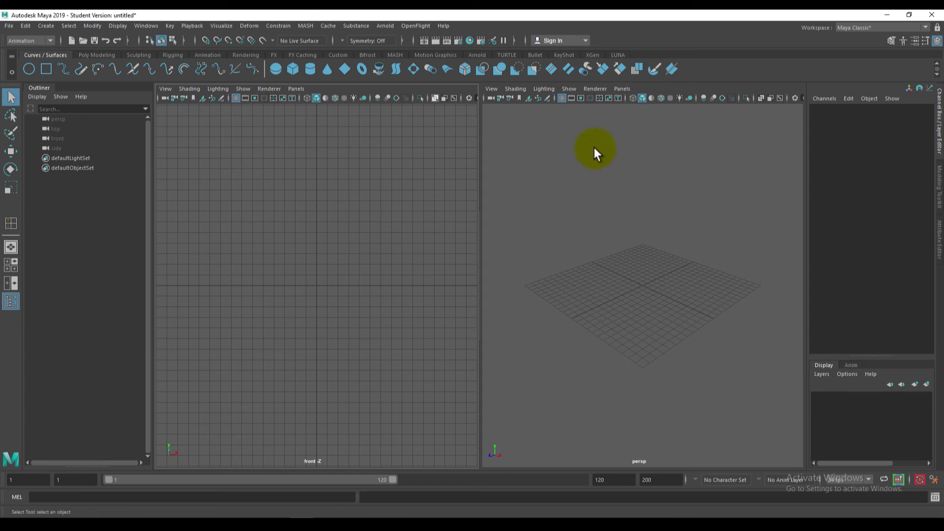
click(588, 243)
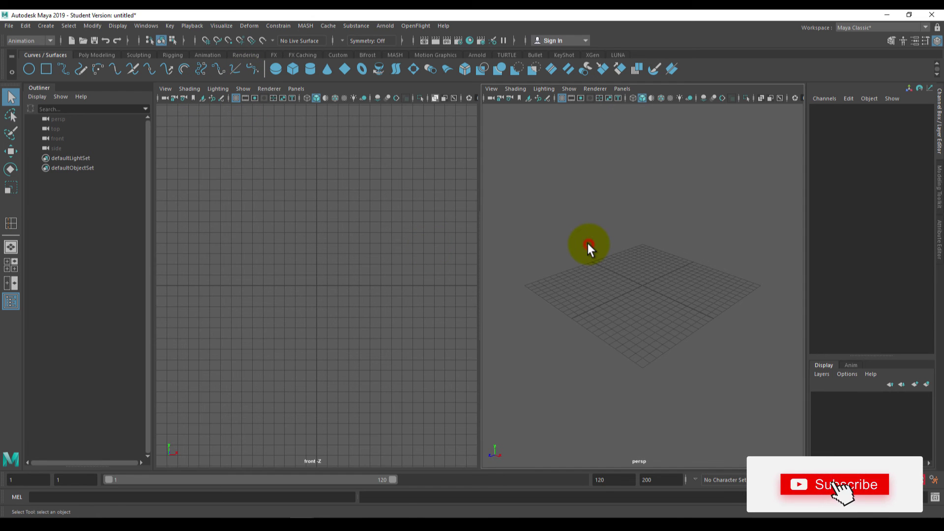
key(space)
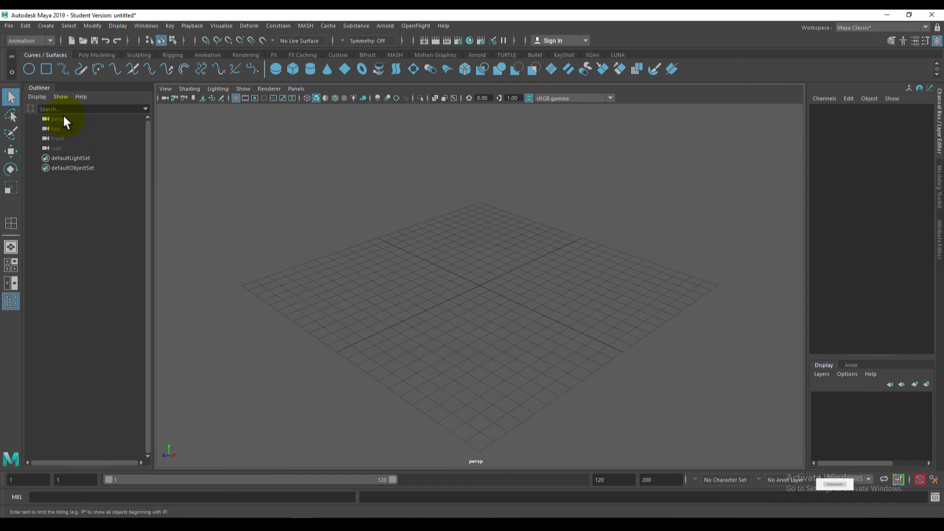
click(87, 57)
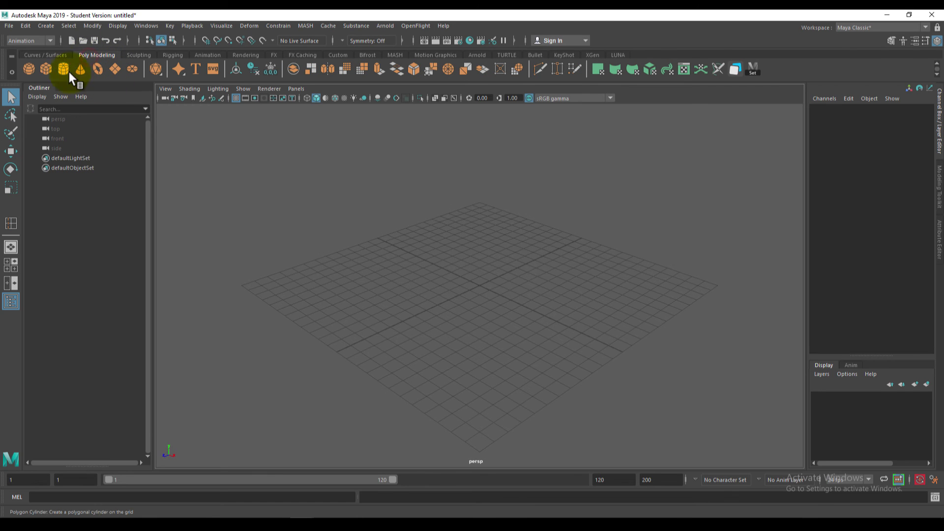
Add a test polygon cube, zoom in on it, then delete it
click(45, 69)
drag(429, 245, 567, 350)
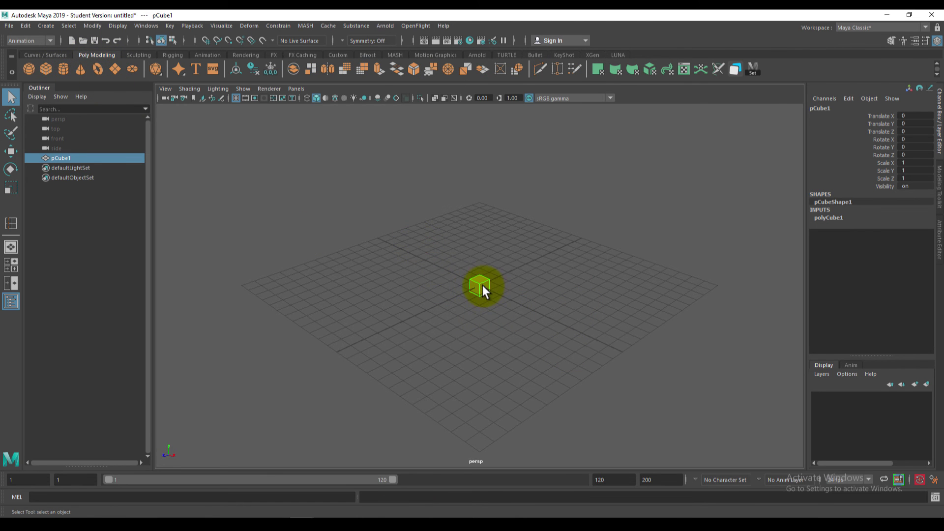
scroll(483, 290, up, 2)
scroll(484, 297, up, 2)
scroll(492, 307, up, 2)
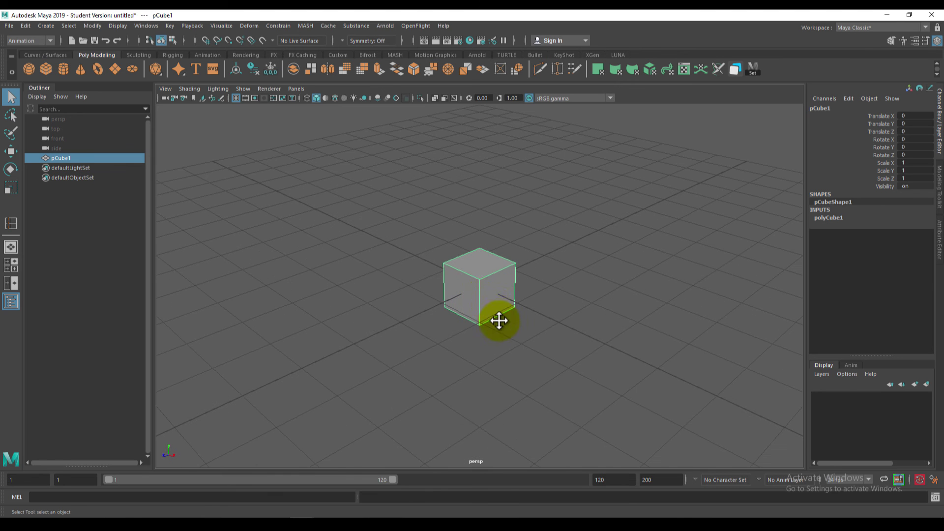
click(480, 292)
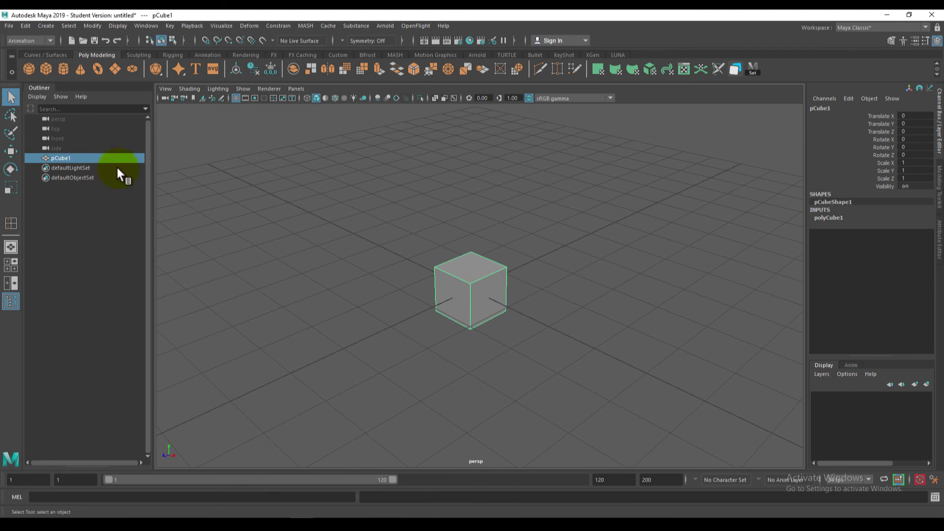
mouse_move(82, 161)
mouse_down()
mouse_move(46, 160)
mouse_move(396, 252)
mouse_up()
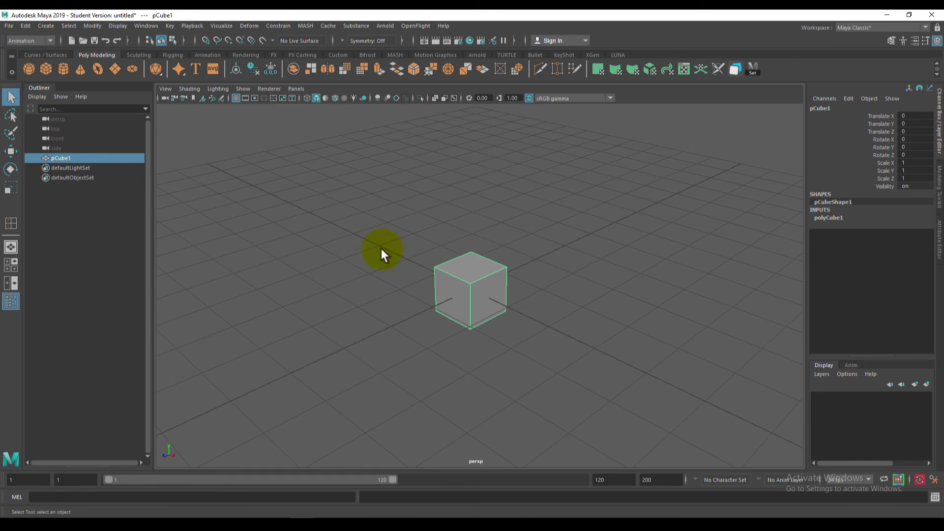
click(459, 267)
key(Delete)
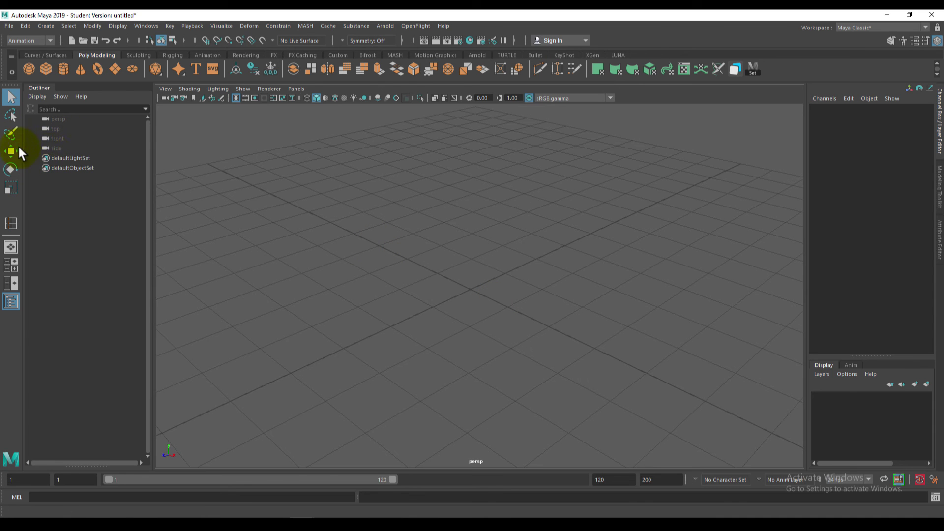
Create a polygon cube, a polygon cylinder and a polygon sphere at the origin
click(45, 70)
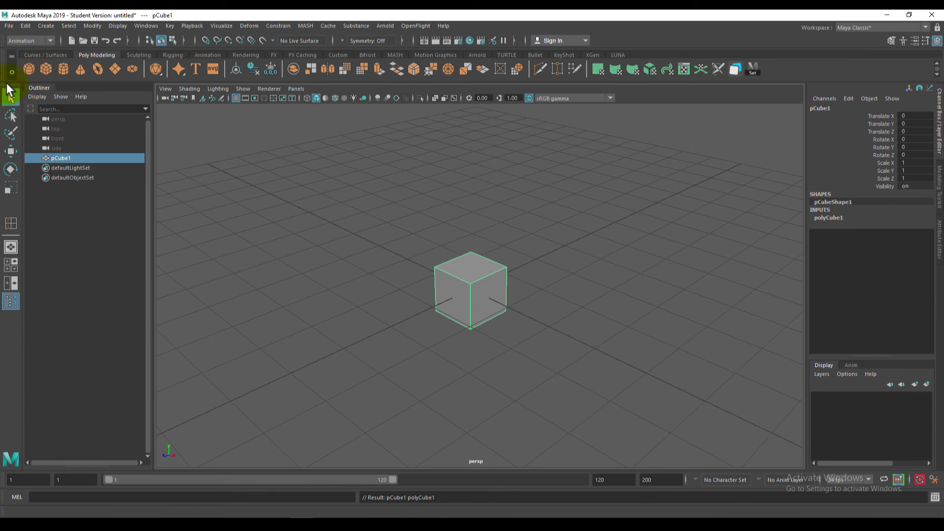
click(64, 68)
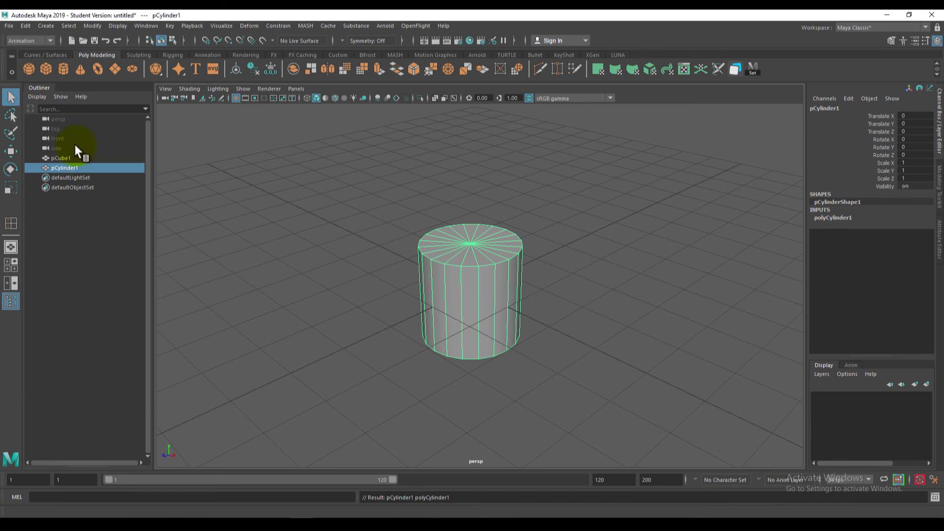
click(28, 70)
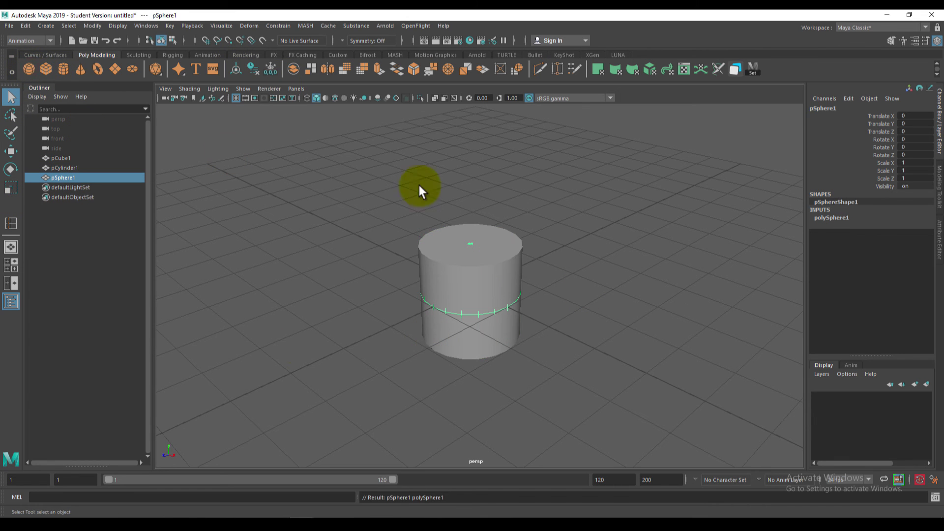
Parent pSphere1 under pCylinder1 and move the cylinder to the front left
drag(63, 178, 69, 168)
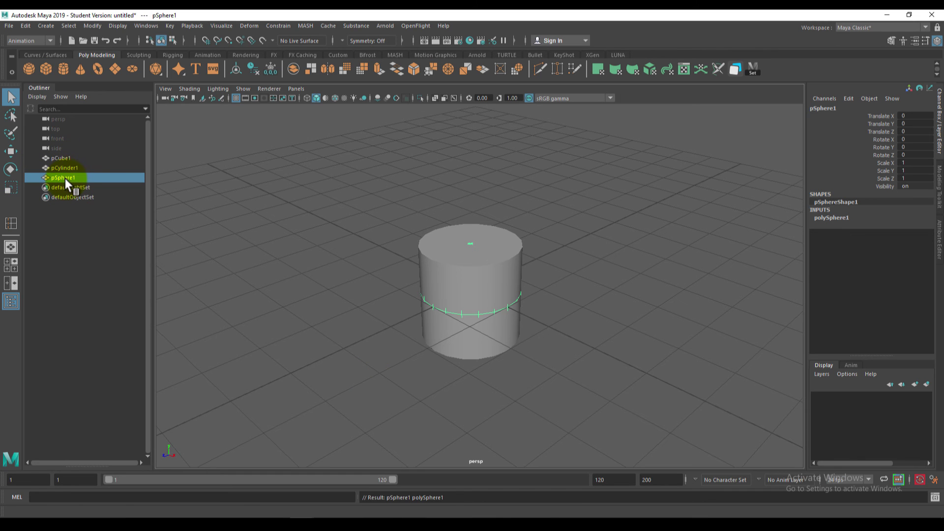
click(461, 340)
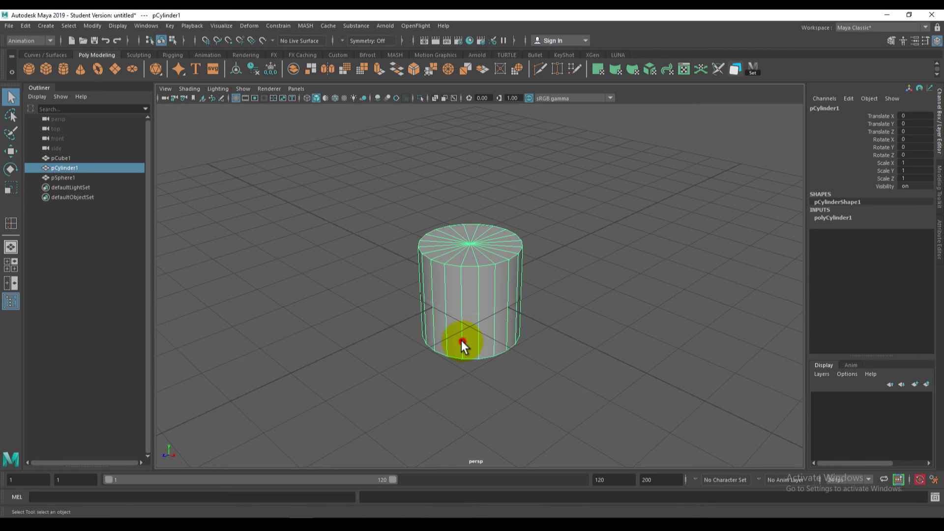
key(w)
drag(446, 300, 313, 344)
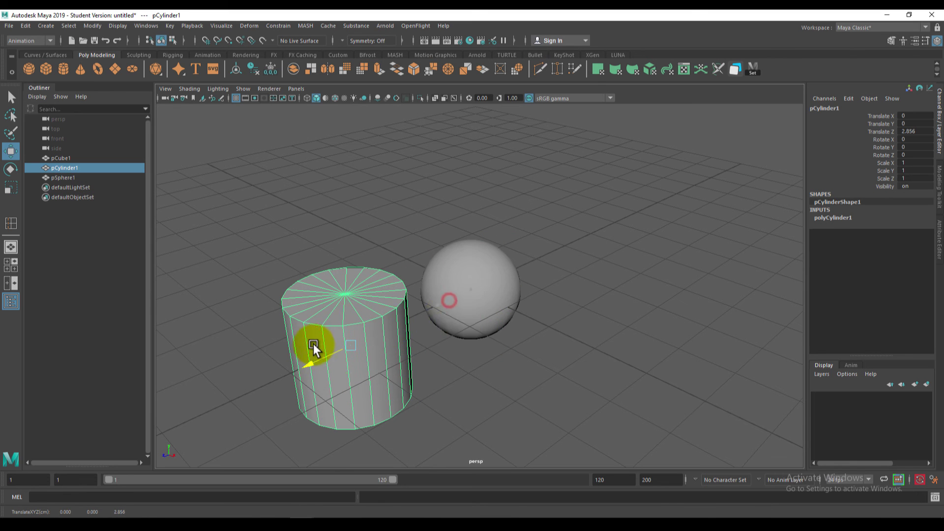
Move the sphere behind the cylinder and push the cube along Z to -1.077
click(455, 305)
drag(509, 309, 408, 267)
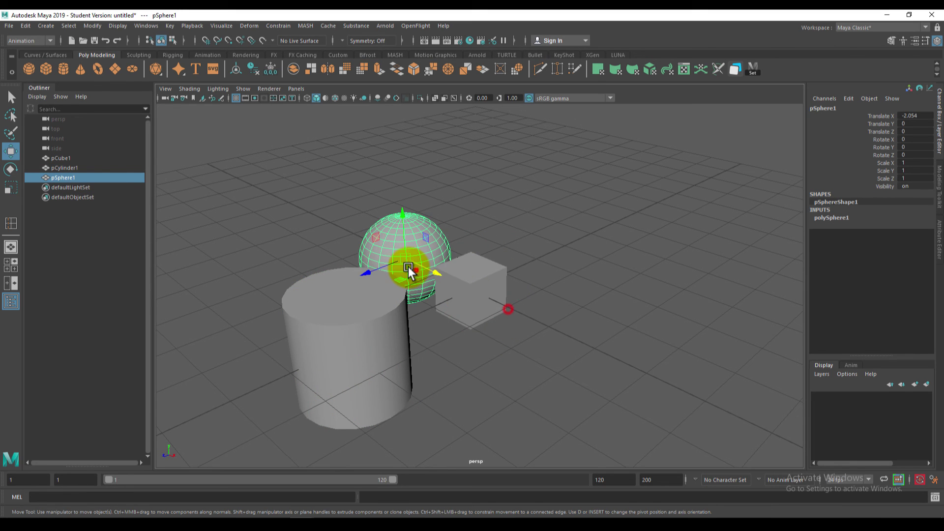
click(468, 294)
drag(491, 293, 488, 279)
mouse_move(495, 364)
alt+mouse_down()
mouse_move(459, 368)
mouse_move(484, 364)
alt+mouse_up()
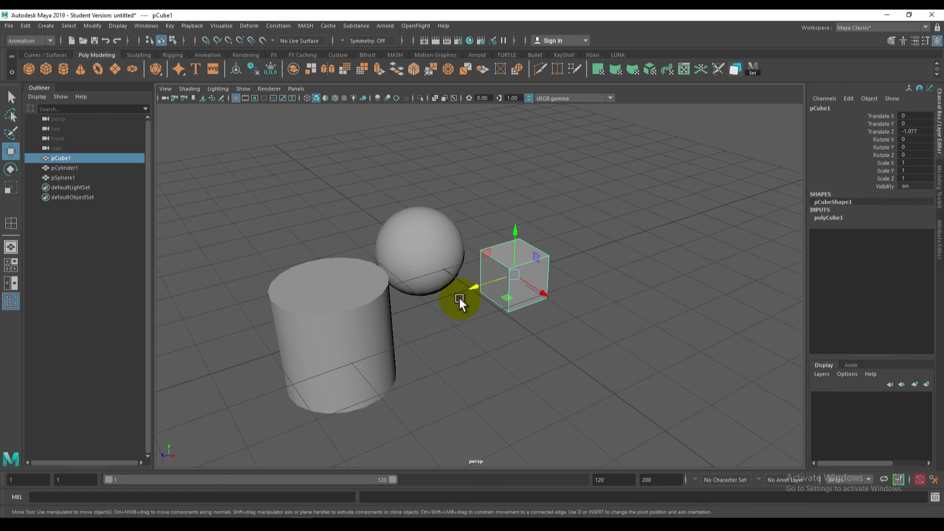
Move the cube right along X, rotate it about X and Z, and stretch Scale Y to 1.67
middle_drag(477, 285, 620, 291)
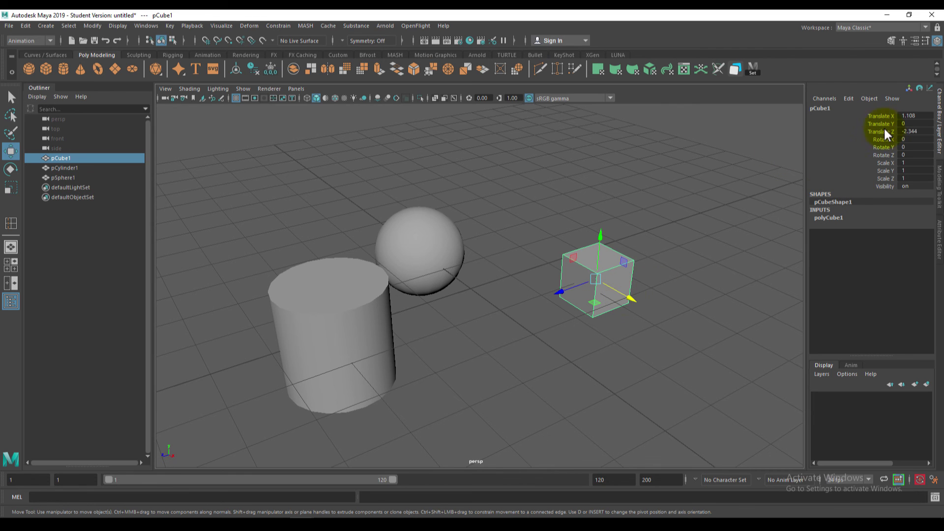
mouse_move(633, 296)
mouse_down()
mouse_move(576, 260)
mouse_move(627, 306)
mouse_up()
click(884, 114)
mouse_move(574, 161)
middle_down()
mouse_move(670, 157)
mouse_move(448, 176)
mouse_move(713, 157)
mouse_move(439, 157)
mouse_move(654, 140)
middle_up()
click(828, 139)
click(883, 155)
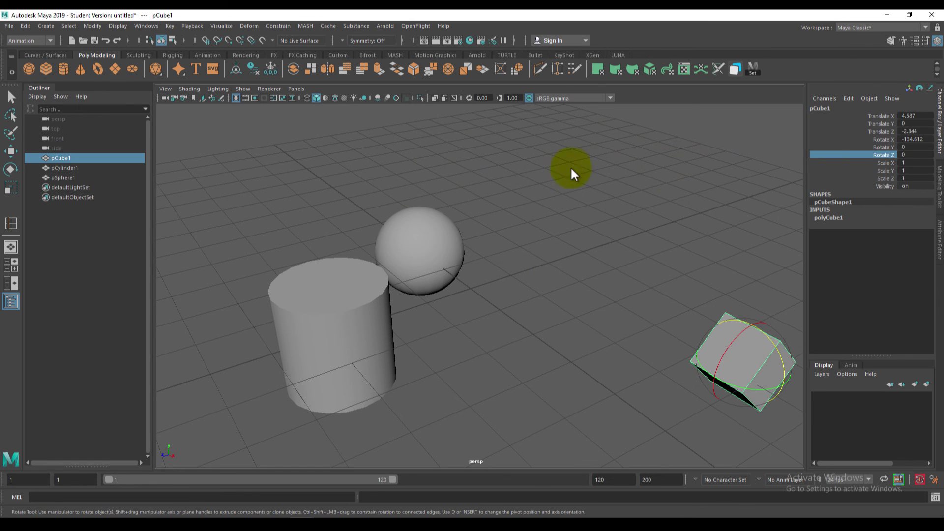
mouse_move(610, 173)
middle_down()
mouse_move(666, 179)
mouse_move(647, 221)
mouse_move(526, 257)
mouse_move(709, 235)
middle_up()
click(880, 171)
mouse_move(620, 199)
middle_down()
mouse_move(367, 237)
mouse_move(589, 229)
mouse_move(649, 190)
middle_up()
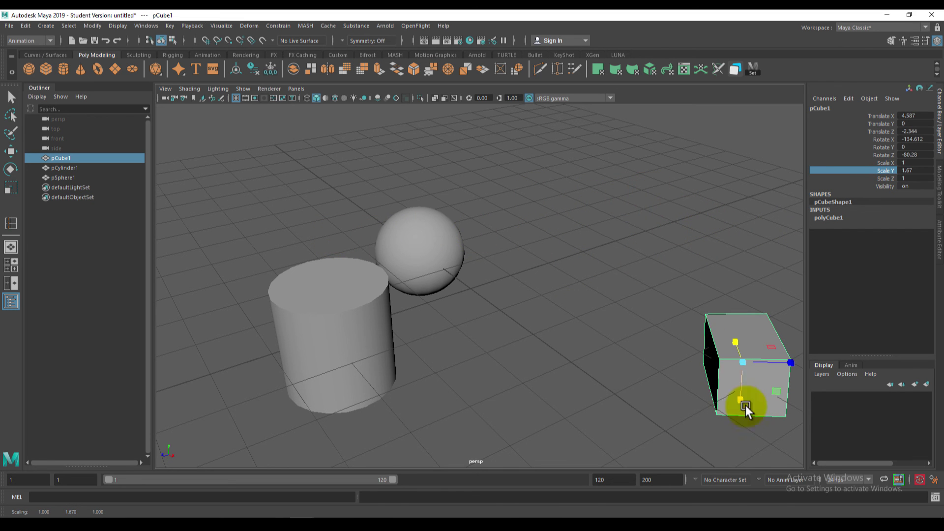
Set the cube's selected Translate and Rotate channels all to 0 at once
drag(910, 116, 916, 166)
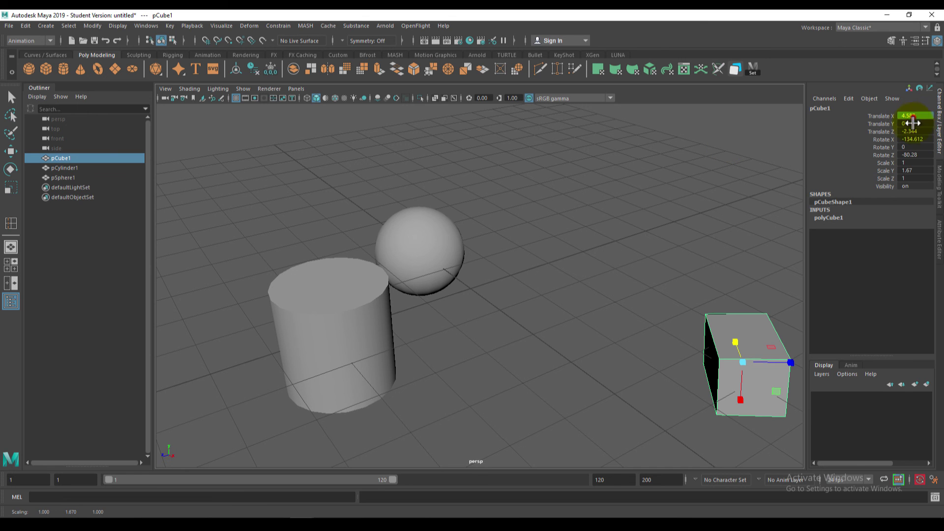
drag(912, 116, 915, 154)
text(0)
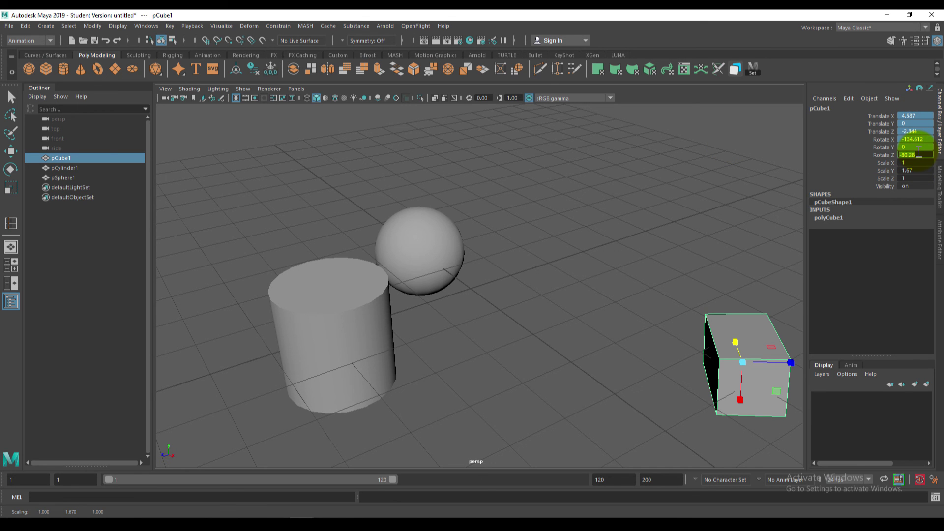
key(Return)
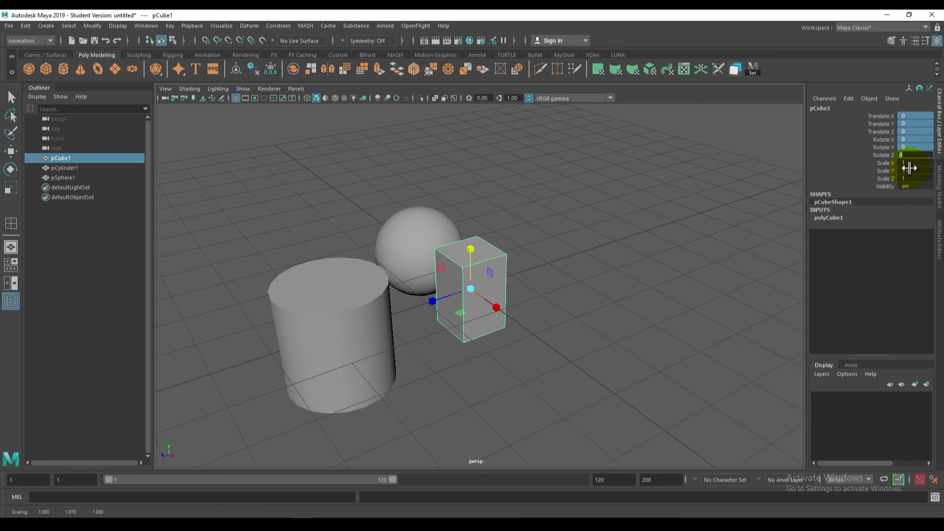
Set the cube's Scale Y back to 1, orbit the view and reselect the cube
double_click(911, 170)
text(1)
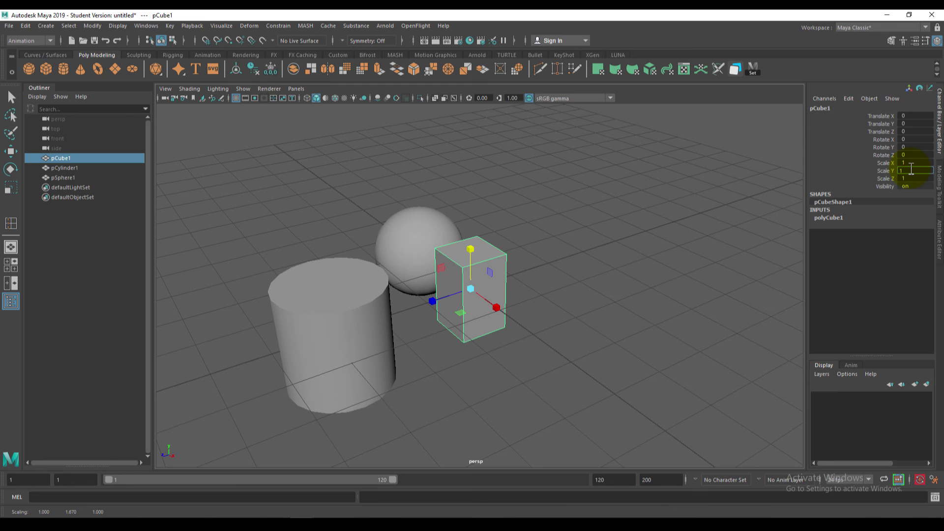
key(Return)
click(553, 295)
mouse_move(565, 320)
alt+mouse_down()
mouse_move(607, 331)
mouse_move(569, 317)
alt+mouse_up()
click(474, 293)
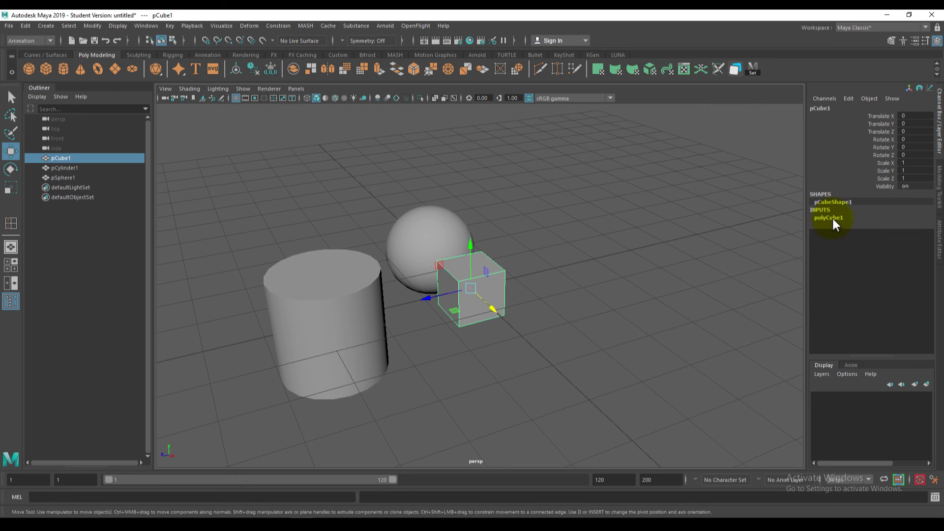
Set polyCube1's width, height and depth to 2.7 and raise Subdivisions Width to 6
click(829, 217)
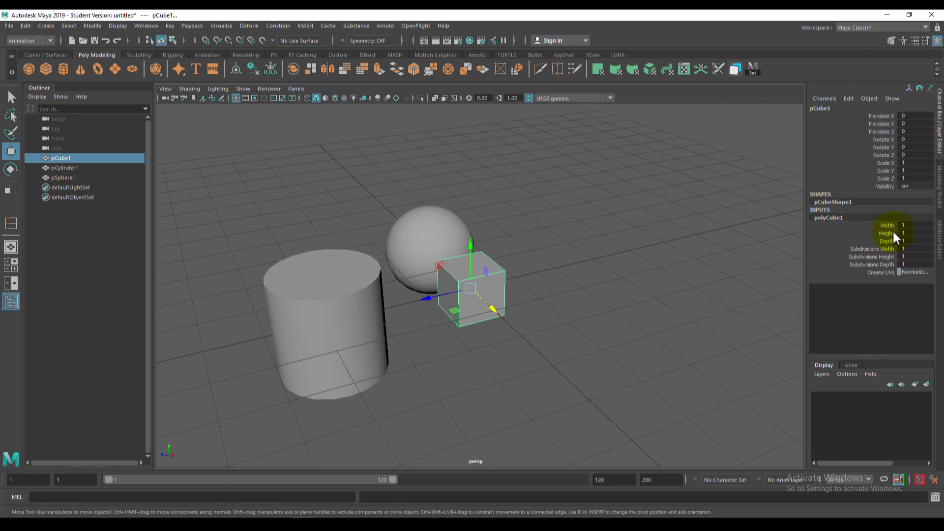
drag(889, 223, 890, 237)
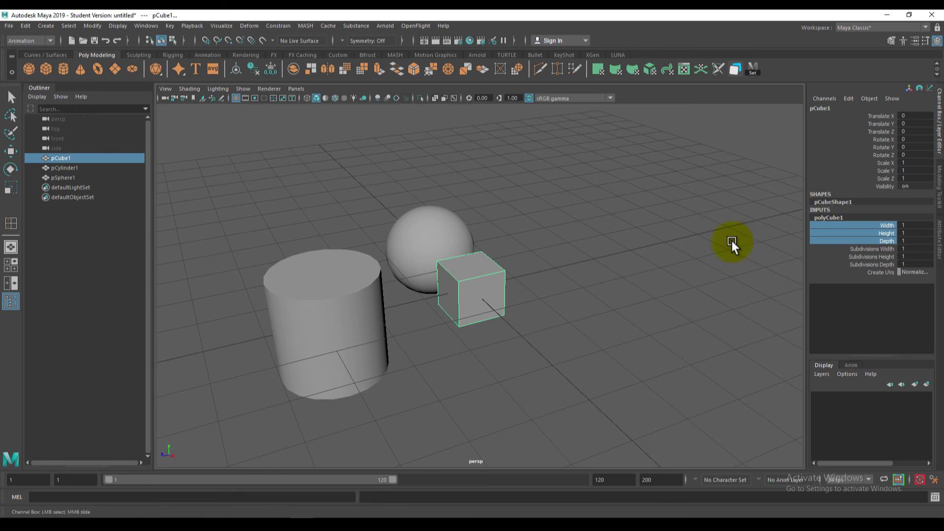
middle_drag(716, 243, 724, 245)
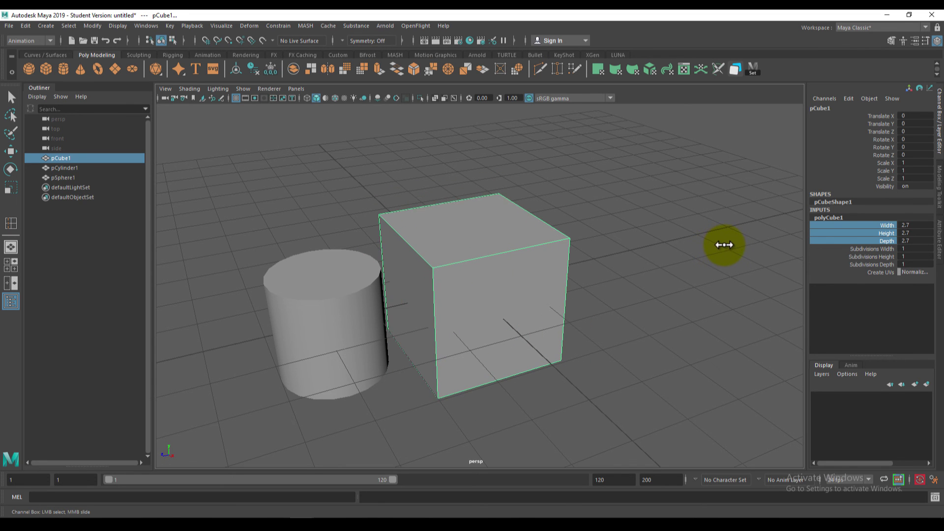
click(880, 249)
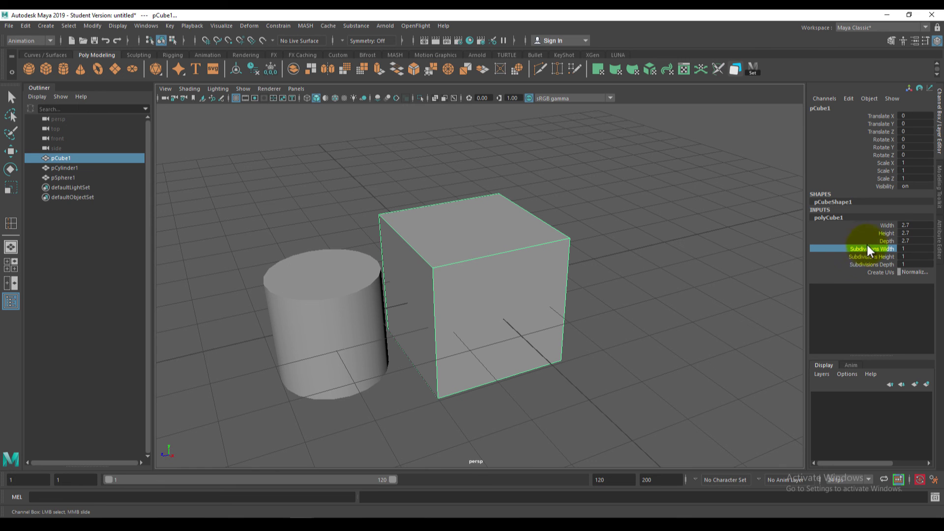
mouse_move(674, 252)
middle_down()
mouse_move(666, 253)
mouse_move(693, 260)
middle_up()
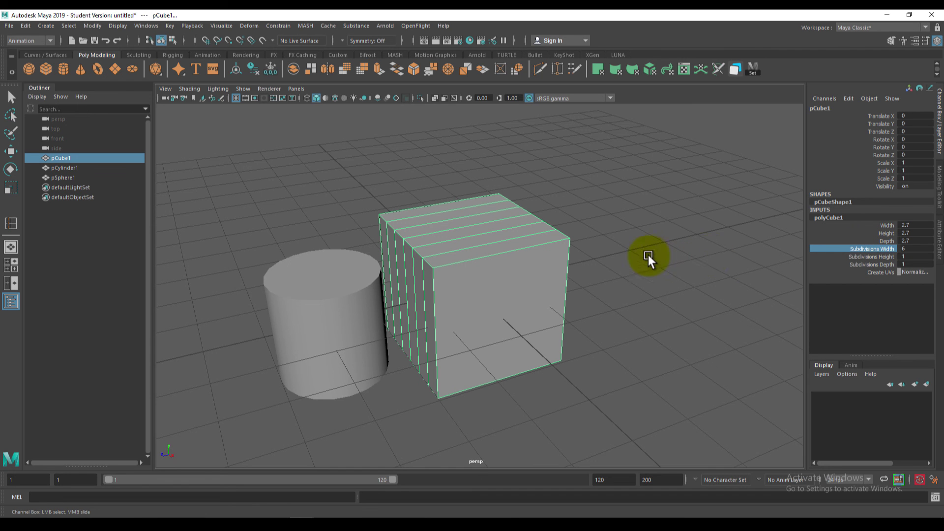
Set polyCube1's Subdivisions Width, Height and Depth to 10 each
click(904, 249)
text(0)
key(Return)
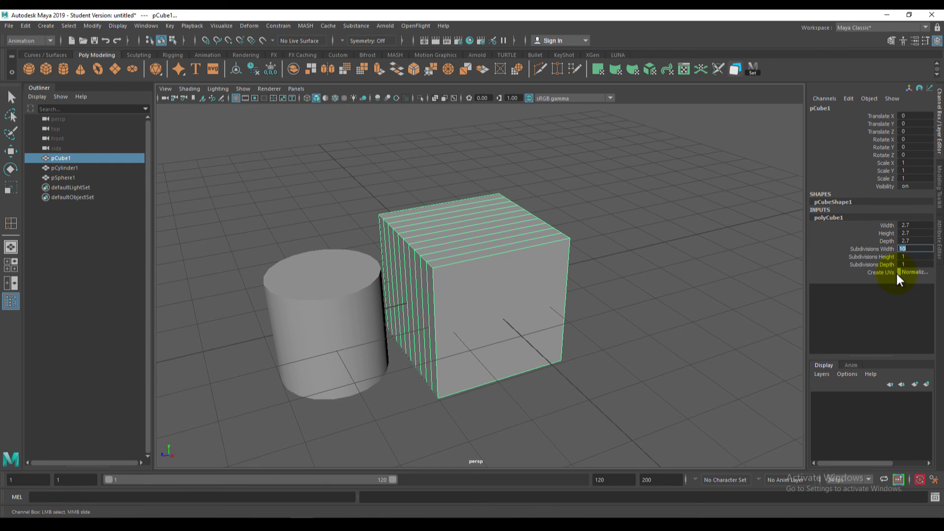
alt+drag(657, 312, 647, 322)
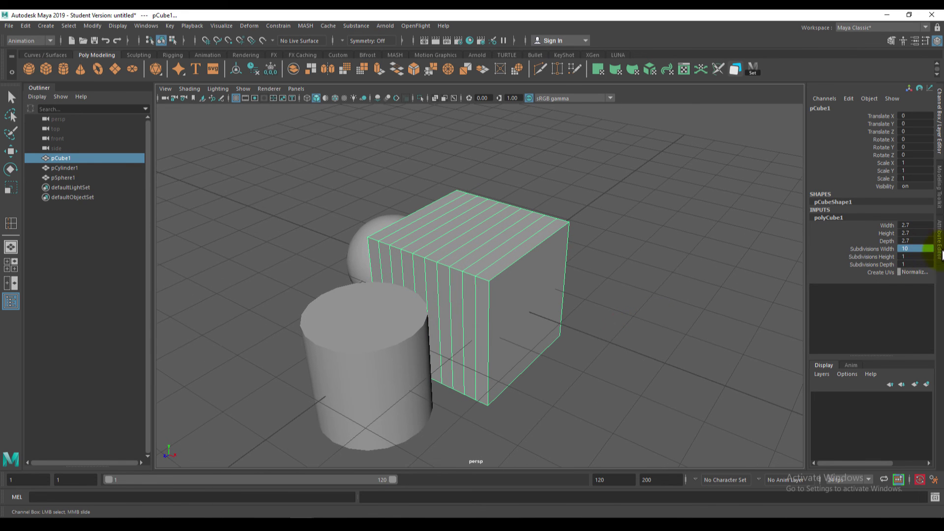
click(910, 256)
text(0)
key(Return)
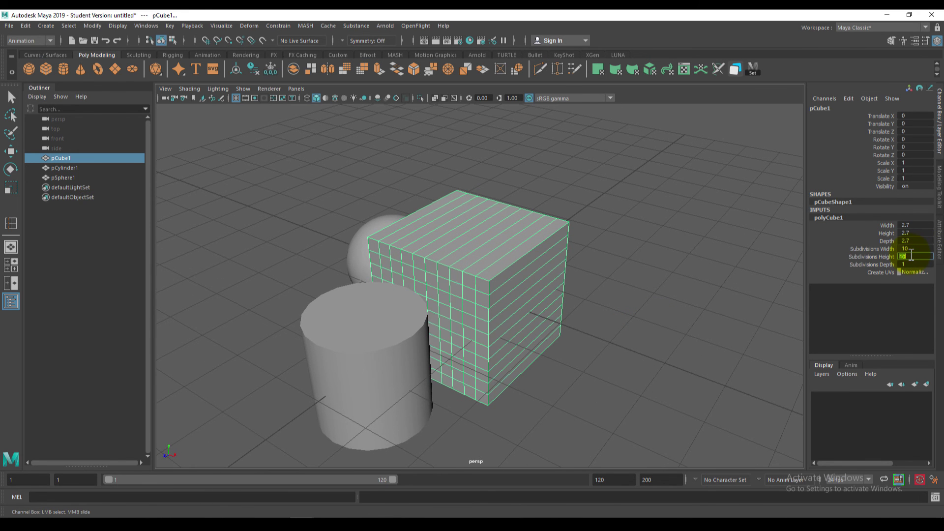
click(905, 264)
text(0)
key(Return)
alt+drag(677, 334, 658, 328)
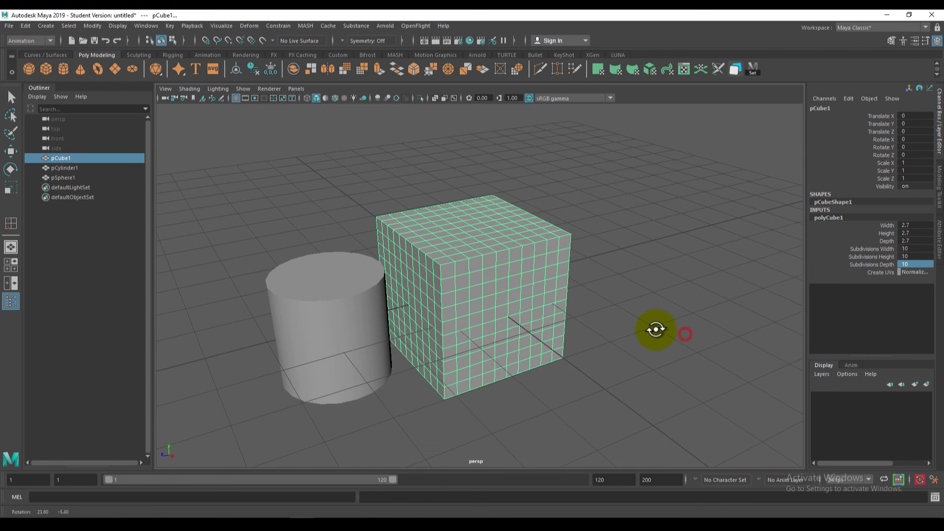
mouse_move(542, 335)
alt+mouse_down()
mouse_move(576, 347)
mouse_move(643, 343)
mouse_move(515, 338)
alt+mouse_up()
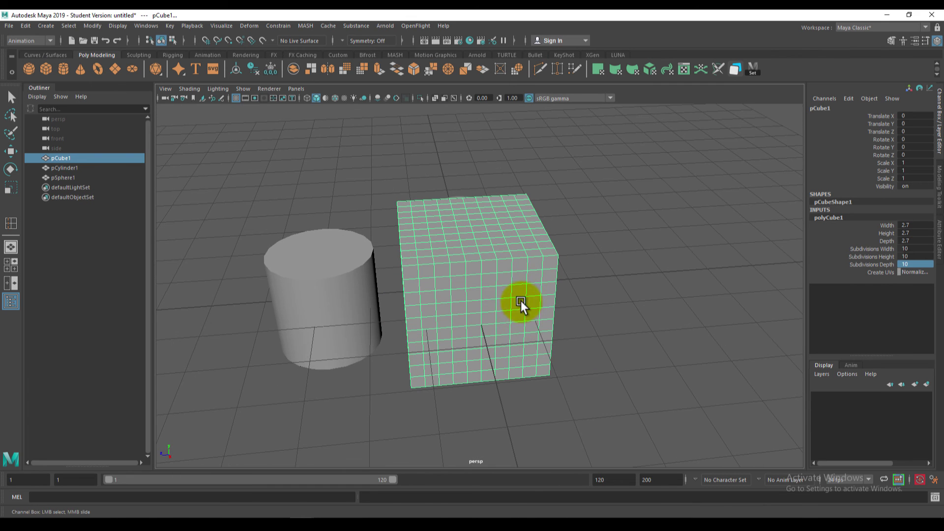
With the Move tool, shift the cube along Z to Translate Z -3.304
key(w)
alt+drag(420, 287, 582, 283)
click(489, 343)
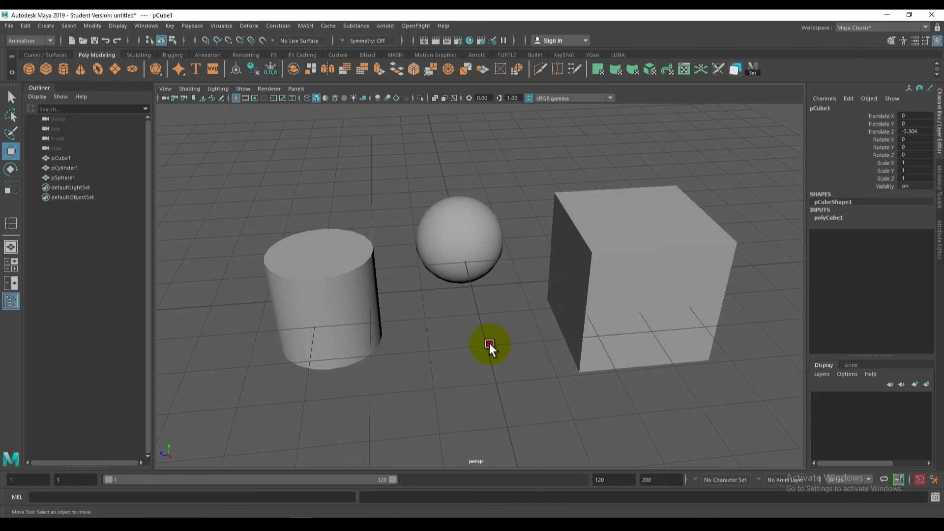
alt+drag(489, 343, 512, 352)
click(574, 272)
alt+drag(600, 307, 476, 319)
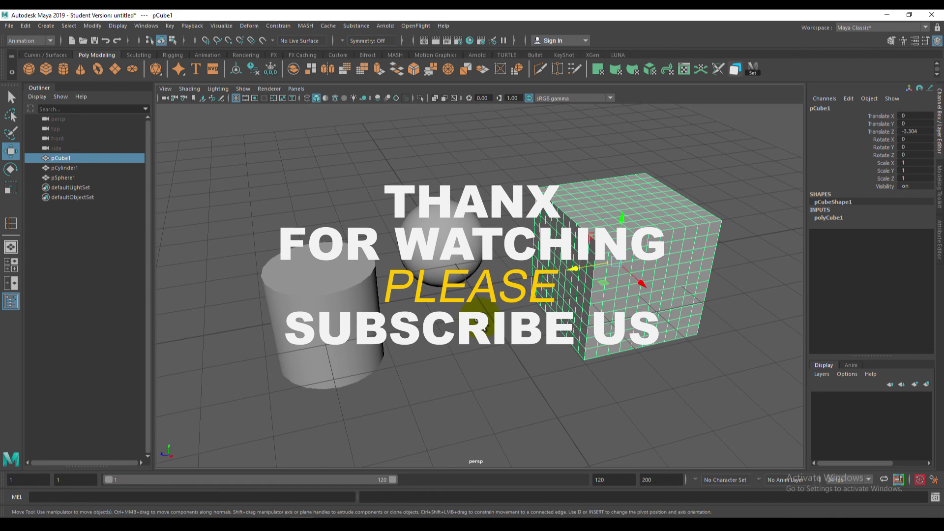